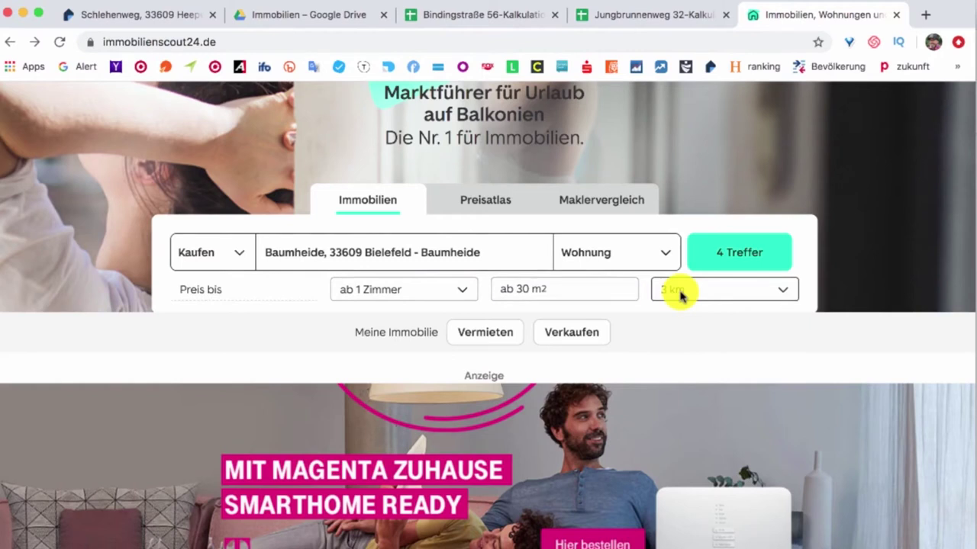
Run the search for apartments for sale within 3 km of Baumheide, Bielefeld, and review the prices and sizes of the matching listings.
{"action": "left_click", "coordinate": [730, 257]}
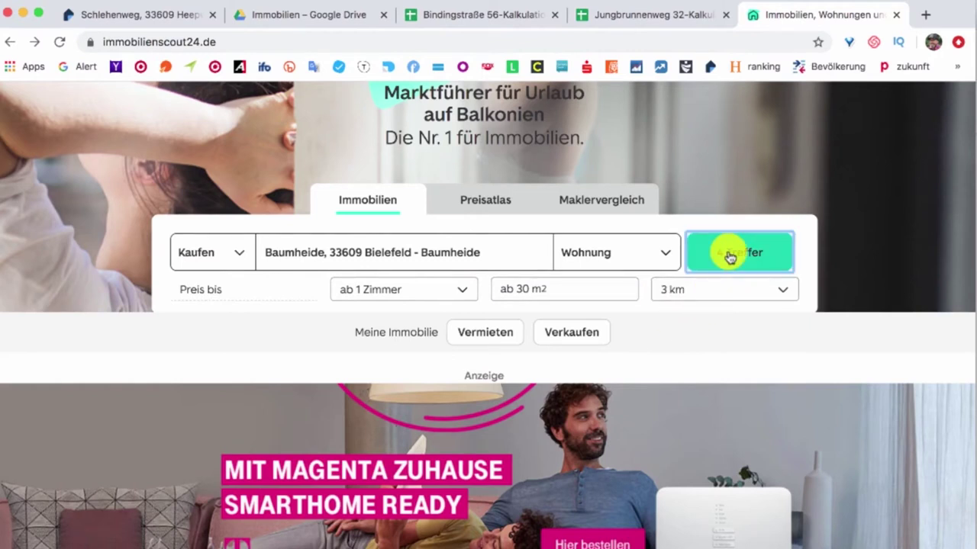
{"action": "scroll", "coordinate": [615, 197], "scroll_direction": "down", "scroll_amount": 5}
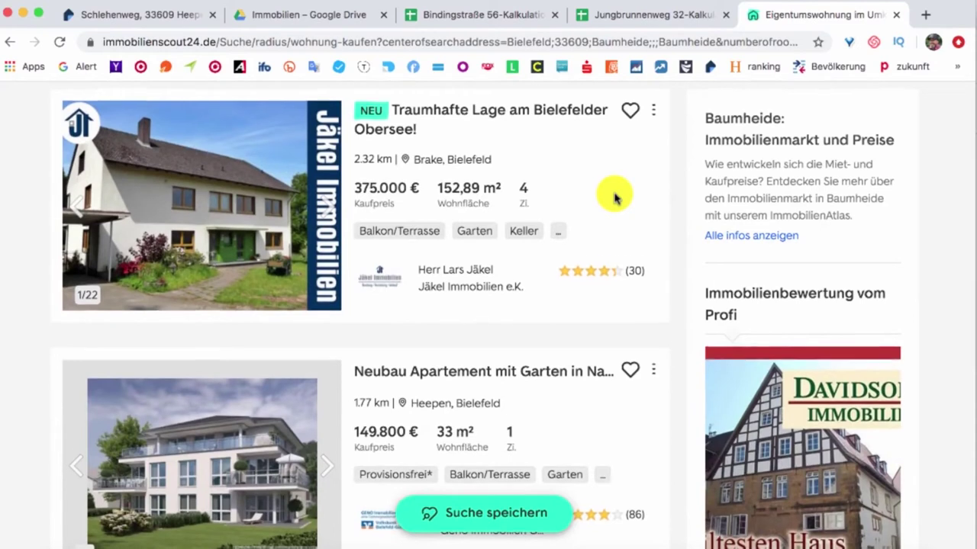
{"action": "scroll", "coordinate": [615, 196], "scroll_direction": "down", "scroll_amount": 1}
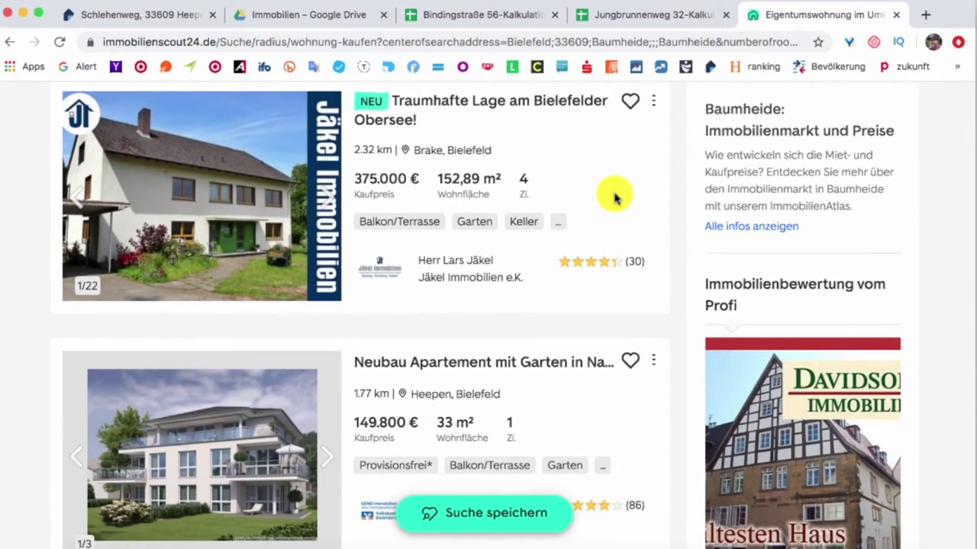
{"action": "scroll", "coordinate": [615, 197], "scroll_direction": "down", "scroll_amount": 5}
{"action": "scroll", "coordinate": [615, 197], "scroll_direction": "down", "scroll_amount": 2}
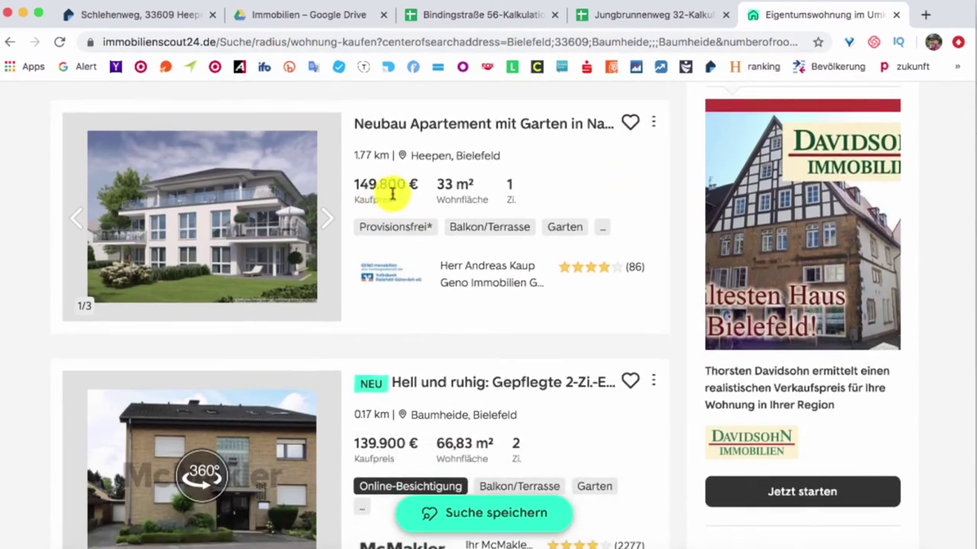
{"action": "scroll", "coordinate": [615, 183], "scroll_direction": "down", "scroll_amount": 6}
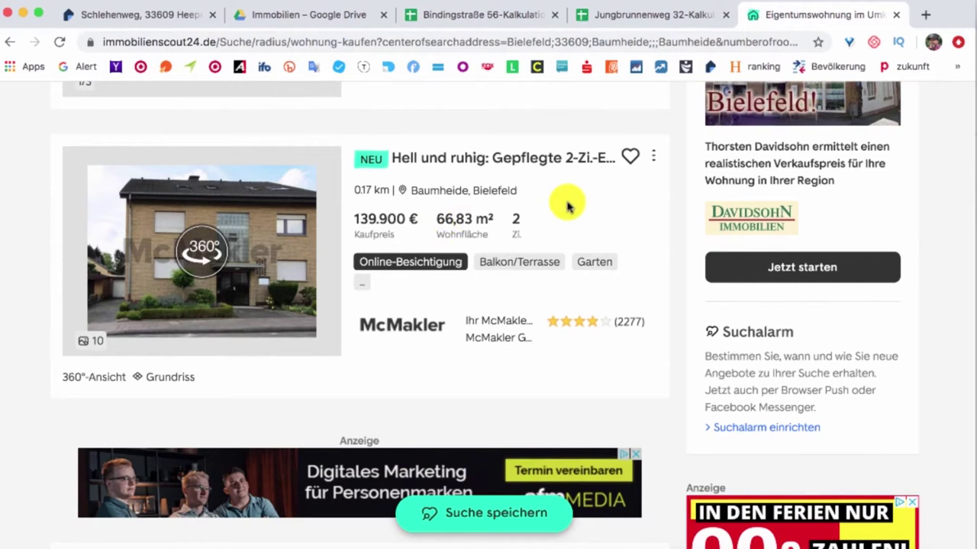
{"action": "scroll", "coordinate": [567, 206], "scroll_direction": "down", "scroll_amount": 5}
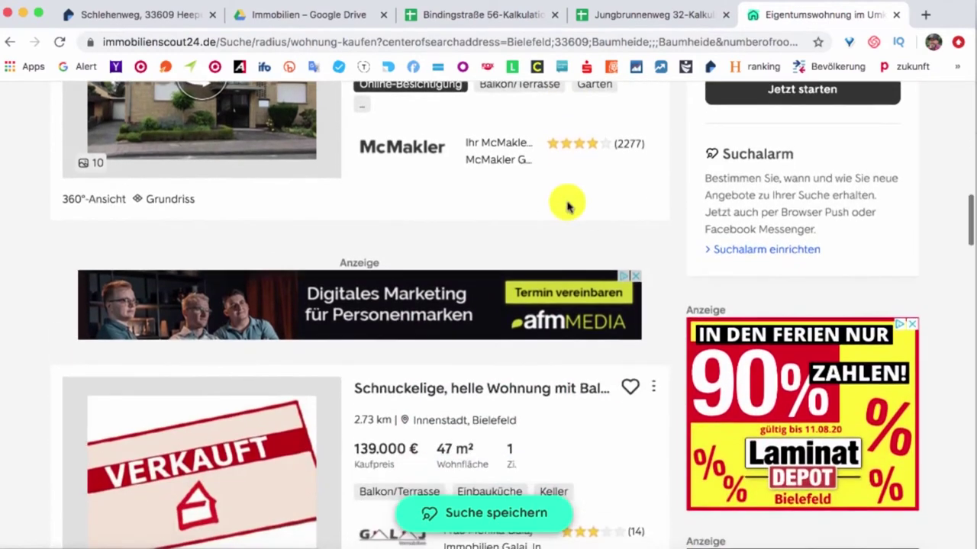
{"action": "scroll", "coordinate": [567, 206], "scroll_direction": "down", "scroll_amount": 2}
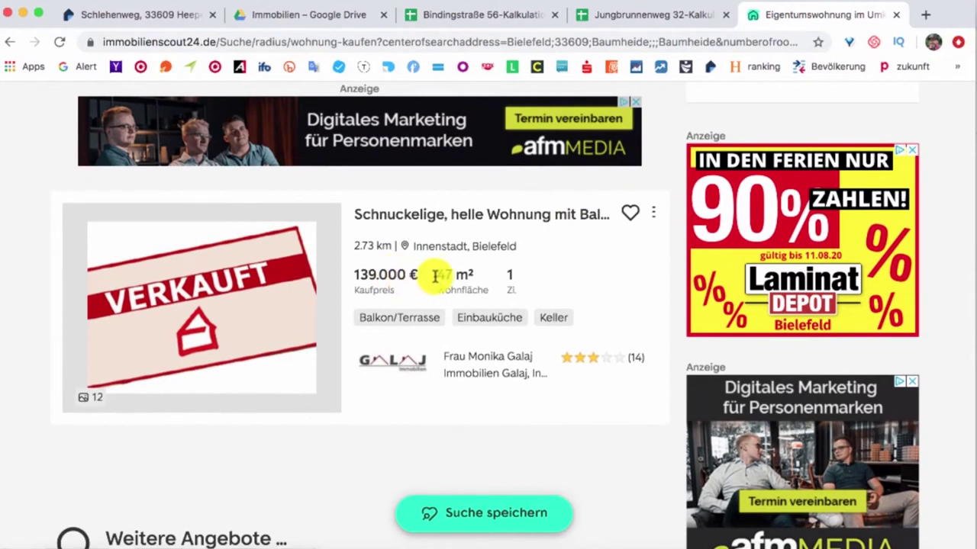
{"action": "scroll", "coordinate": [551, 263], "scroll_direction": "down", "scroll_amount": 3}
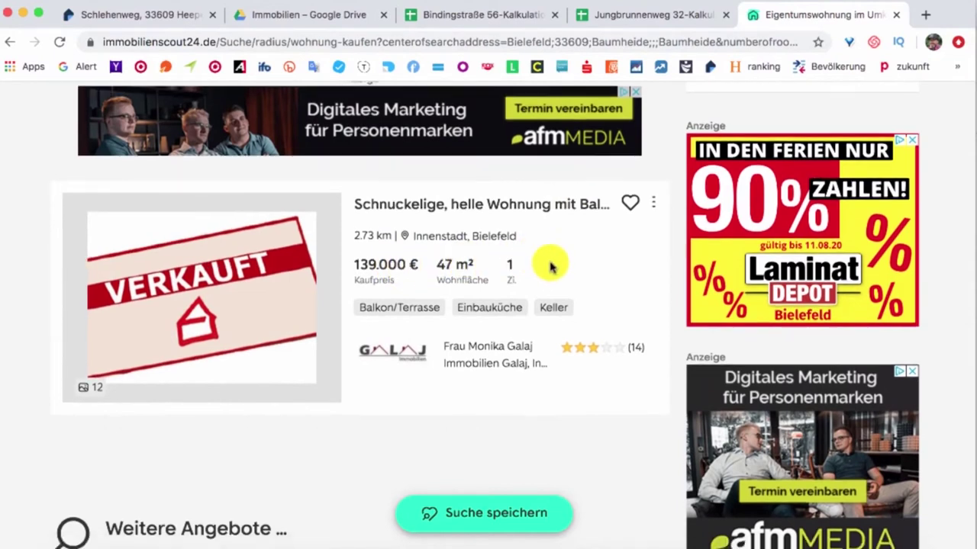
Review the additional apartment offers from the extended search radius, and return to the start of the results list.
{"action": "scroll", "coordinate": [552, 267], "scroll_direction": "down", "scroll_amount": 7}
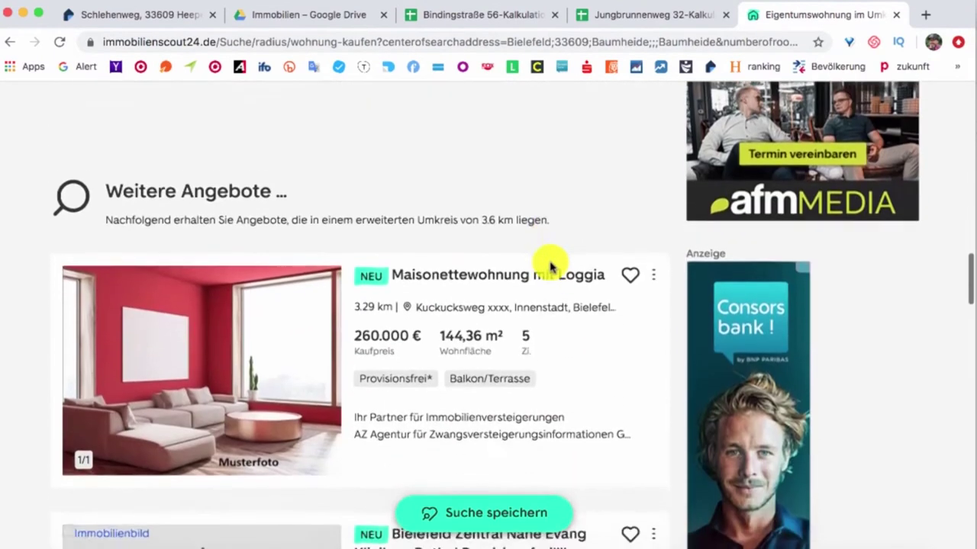
{"action": "scroll", "coordinate": [552, 266], "scroll_direction": "down", "scroll_amount": 2}
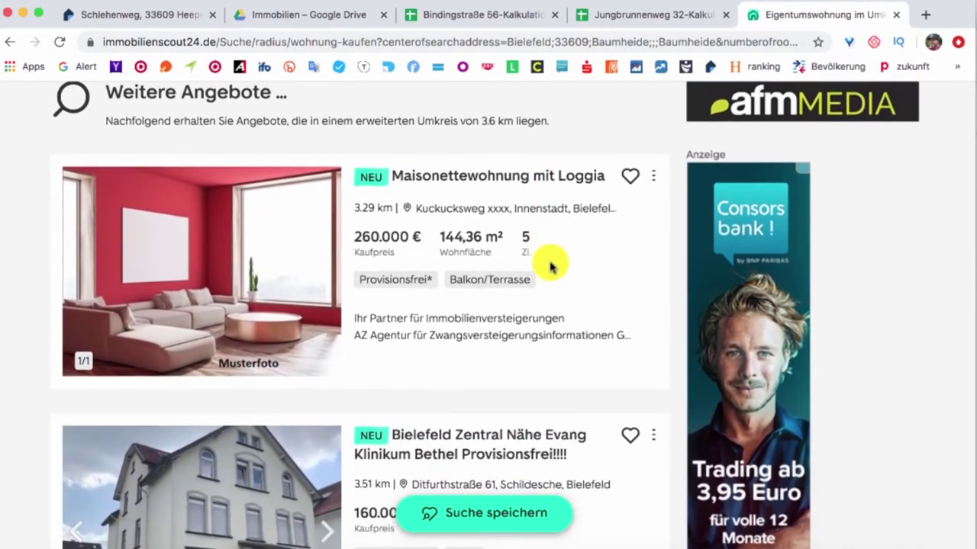
{"action": "scroll", "coordinate": [552, 265], "scroll_direction": "down", "scroll_amount": 5}
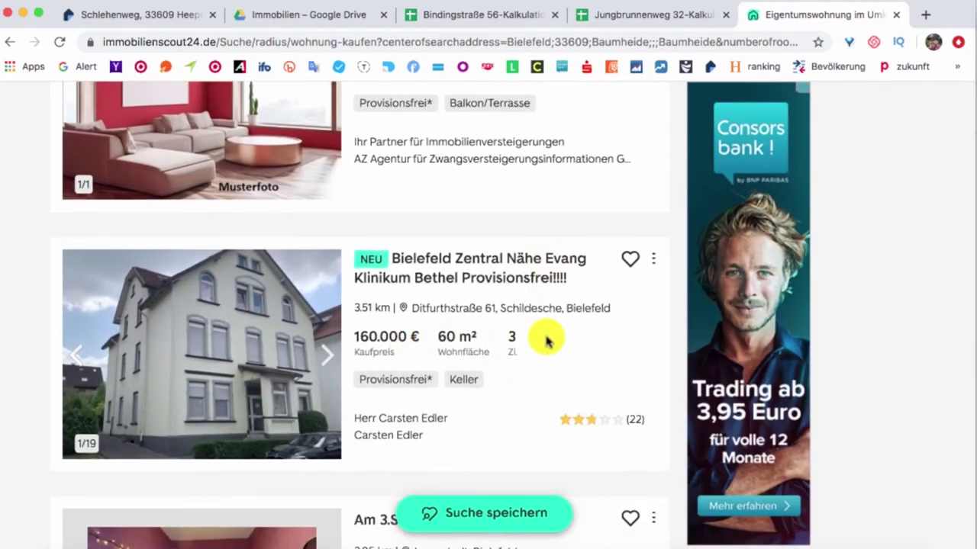
{"action": "scroll", "coordinate": [546, 339], "scroll_direction": "down", "scroll_amount": 6}
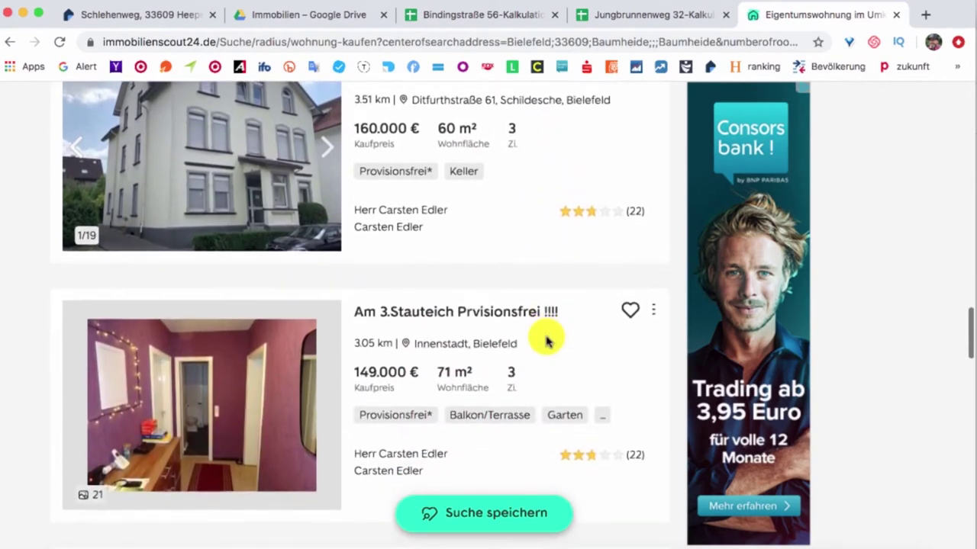
{"action": "scroll", "coordinate": [547, 340], "scroll_direction": "down", "scroll_amount": 13}
{"action": "scroll", "coordinate": [546, 340], "scroll_direction": "up", "scroll_amount": 15}
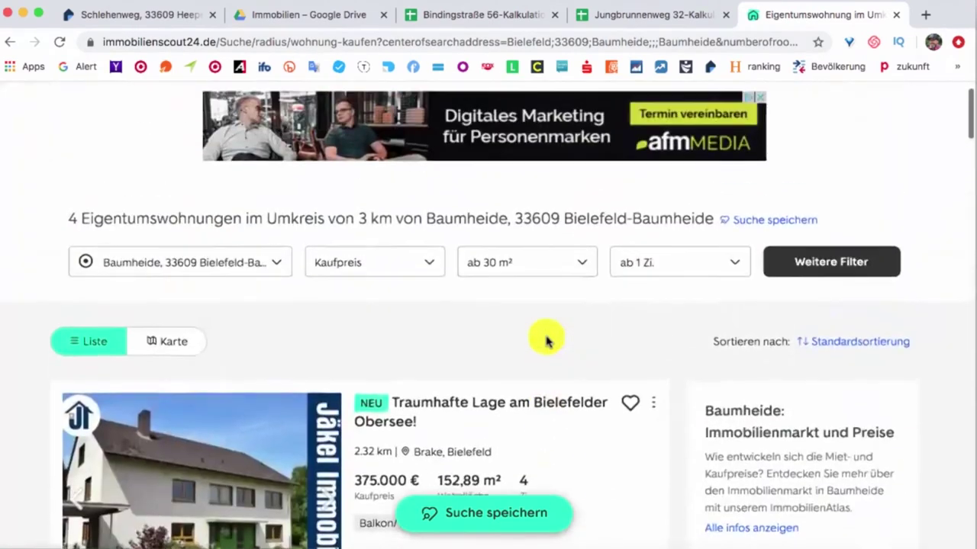
{"action": "scroll", "coordinate": [546, 341], "scroll_direction": "down", "scroll_amount": 5}
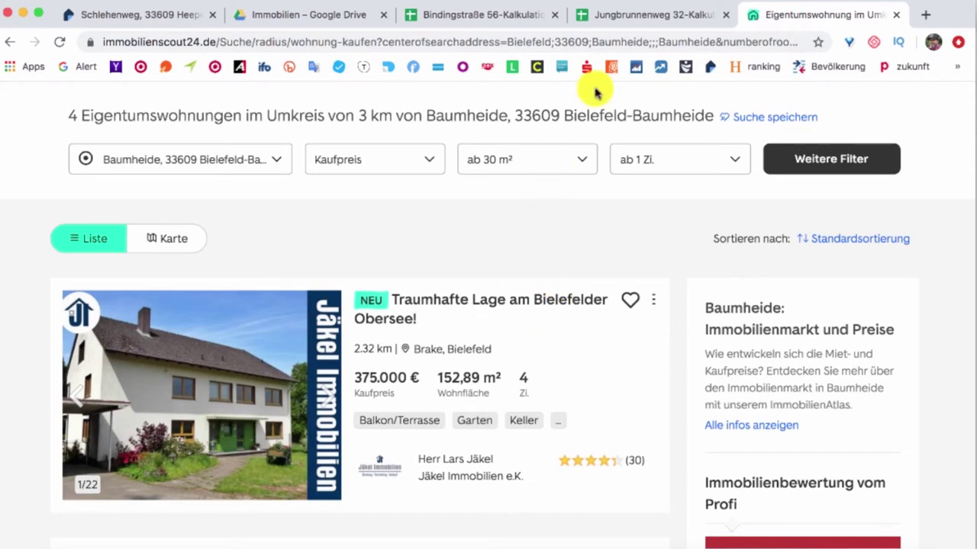
Switch to the Jungbrunnenweg calculation spreadsheet and examine its living area, parking spaces and total purchase side costs.
{"action": "left_click", "coordinate": [624, 15]}
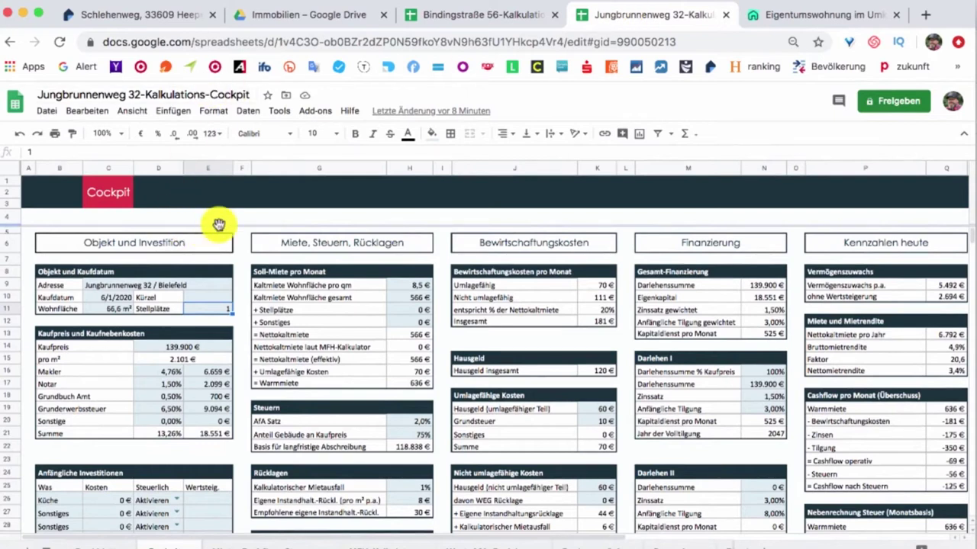
{"action": "scroll", "coordinate": [218, 224], "scroll_direction": "down", "scroll_amount": 1}
{"action": "scroll", "coordinate": [218, 225], "scroll_direction": "up", "scroll_amount": 1}
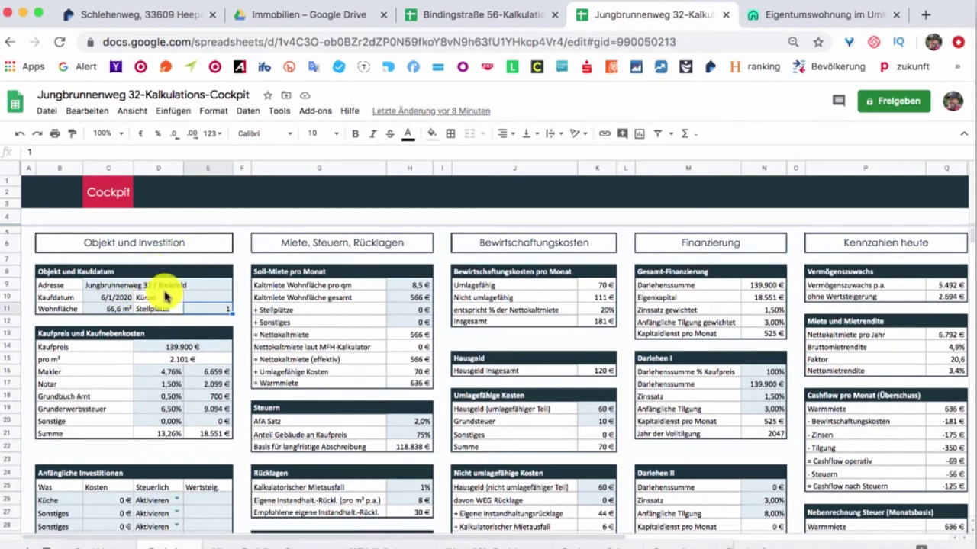
{"action": "left_click", "coordinate": [111, 309]}
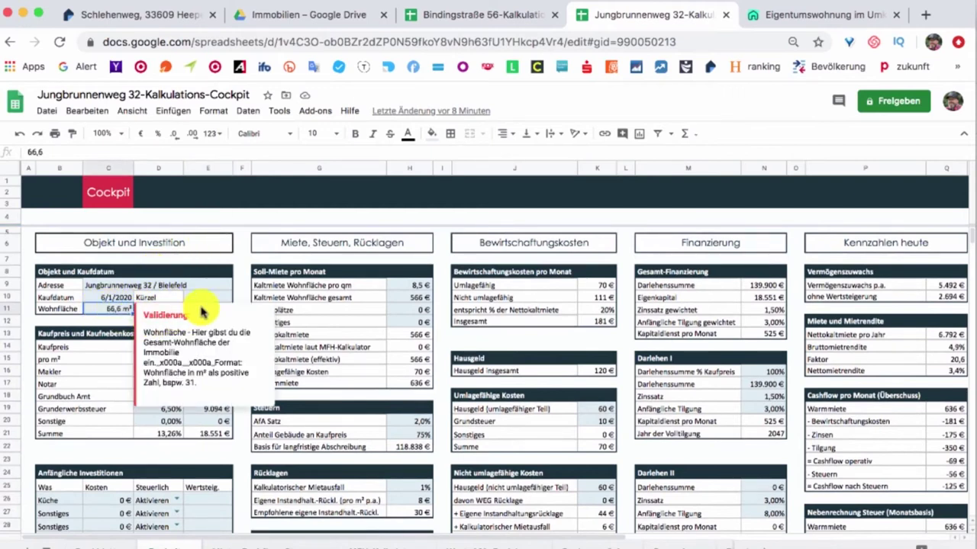
{"action": "left_click", "coordinate": [212, 309]}
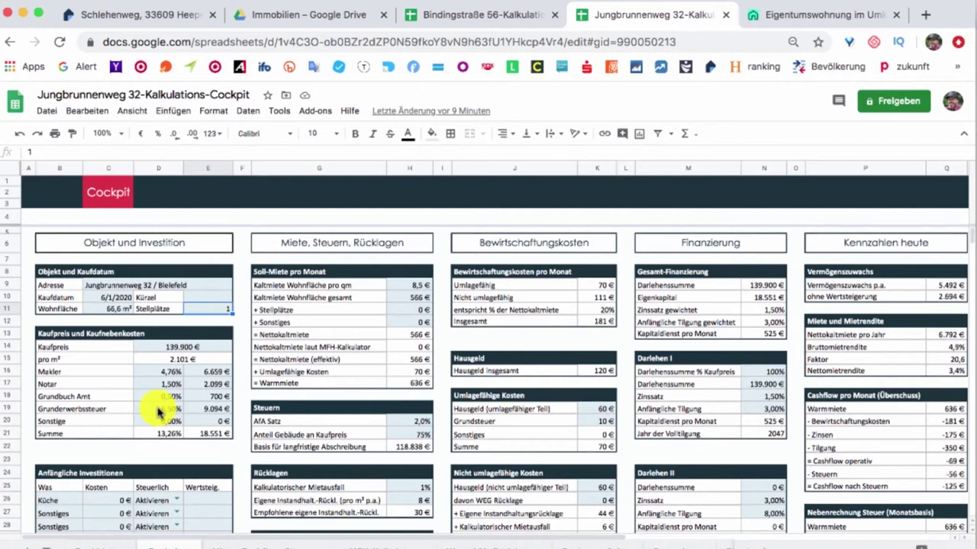
{"action": "left_click", "coordinate": [203, 433]}
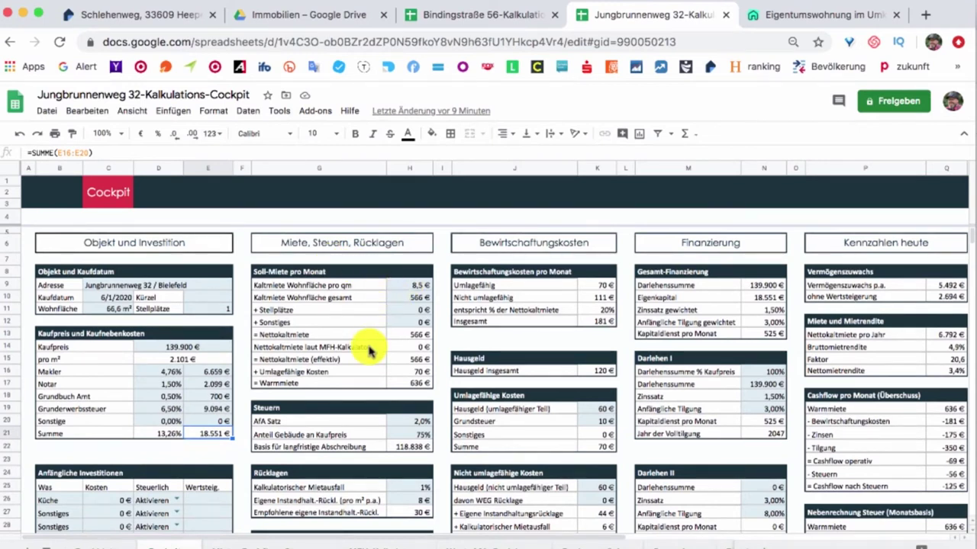
Examine the formula for the total monthly cold rent and review the taxes, reserves and forecast blocks.
{"action": "left_click", "coordinate": [398, 299]}
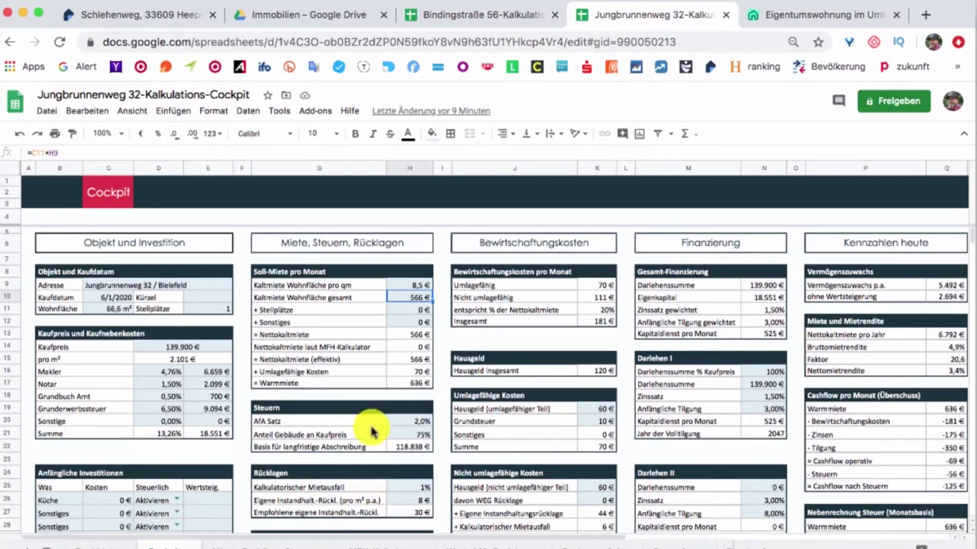
{"action": "scroll", "coordinate": [319, 473], "scroll_direction": "down", "scroll_amount": 2}
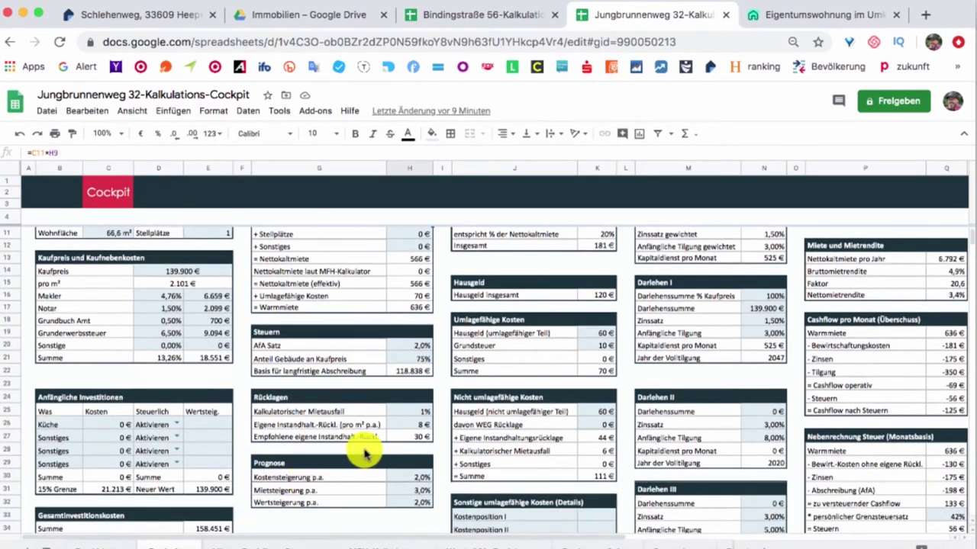
{"action": "scroll", "coordinate": [364, 454], "scroll_direction": "up", "scroll_amount": 2}
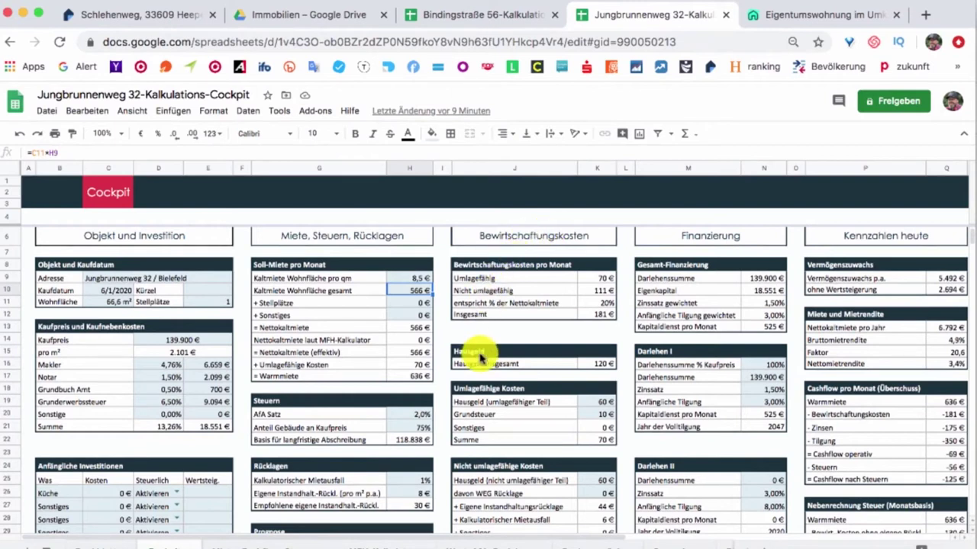
Examine the Umlagefähige and Nicht umlagefähige Kosten, the total Hausgeld formula and the Warmmiete formula.
{"action": "left_click", "coordinate": [485, 388]}
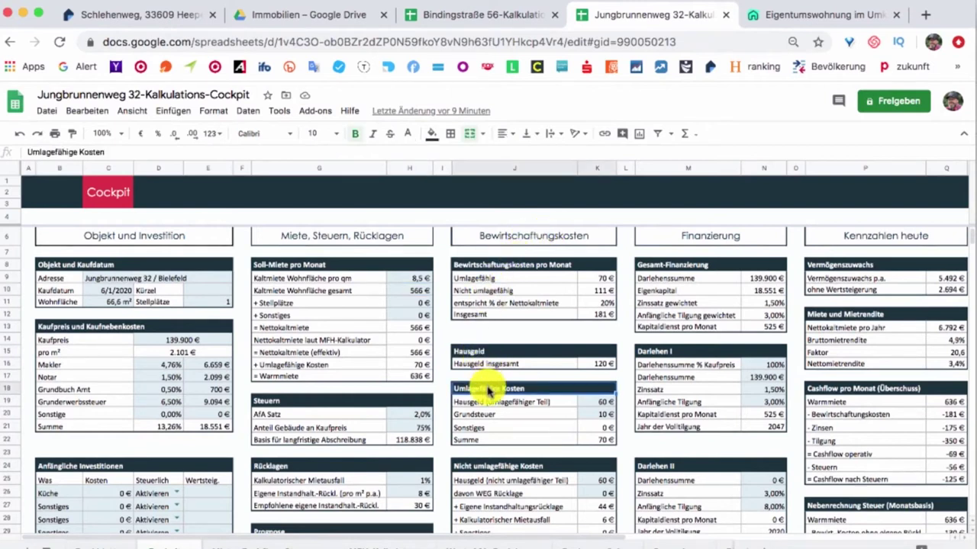
{"action": "left_click", "coordinate": [459, 465]}
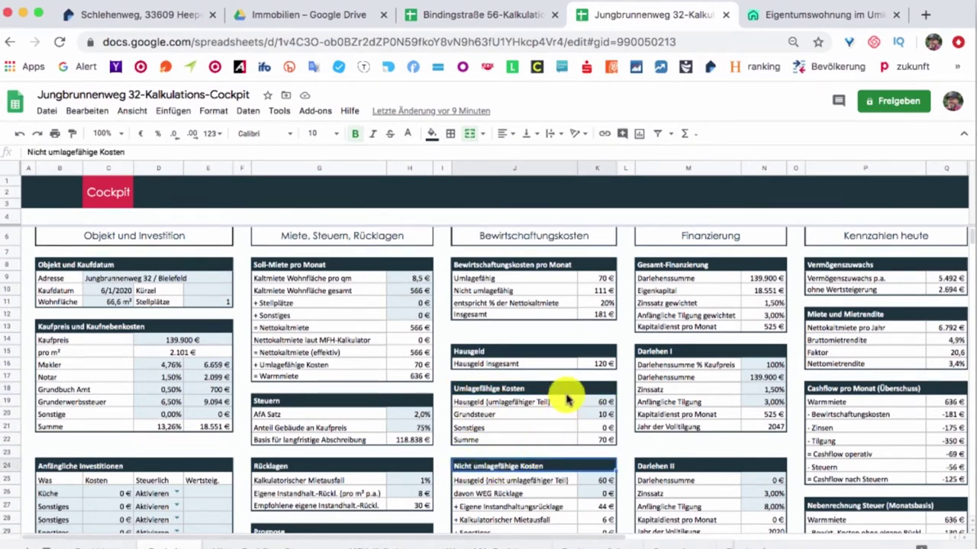
{"action": "scroll", "coordinate": [566, 399], "scroll_direction": "down", "scroll_amount": 1}
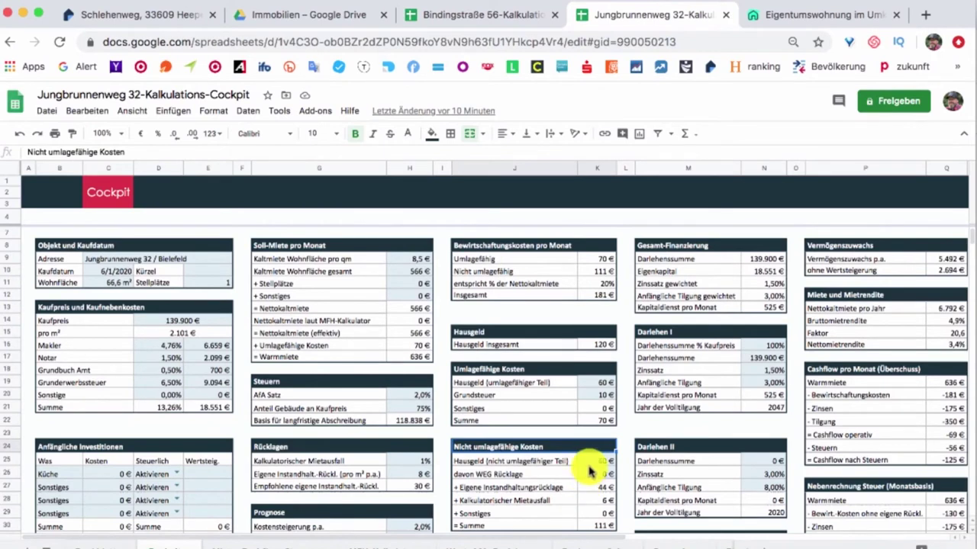
{"action": "left_click", "coordinate": [589, 385]}
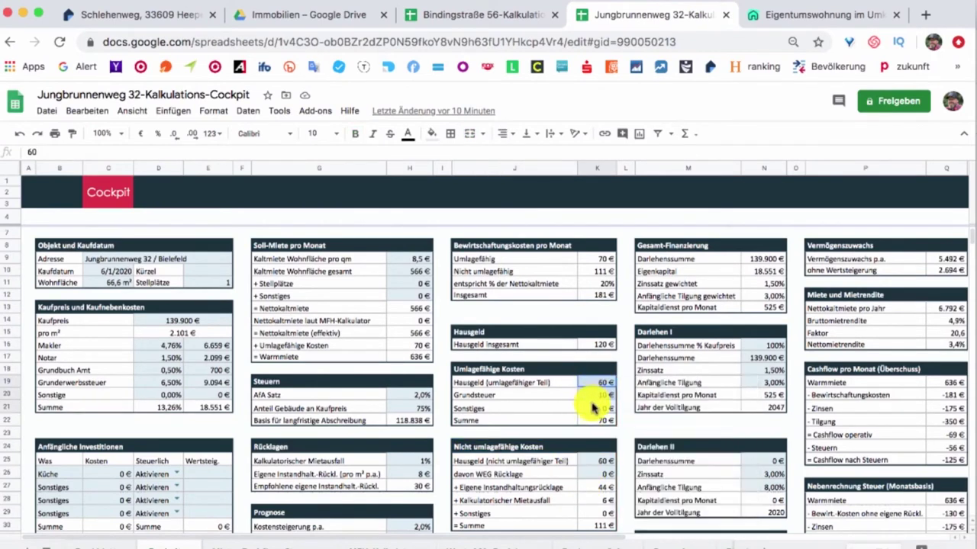
{"action": "left_click", "coordinate": [594, 409], "text": "shift"}
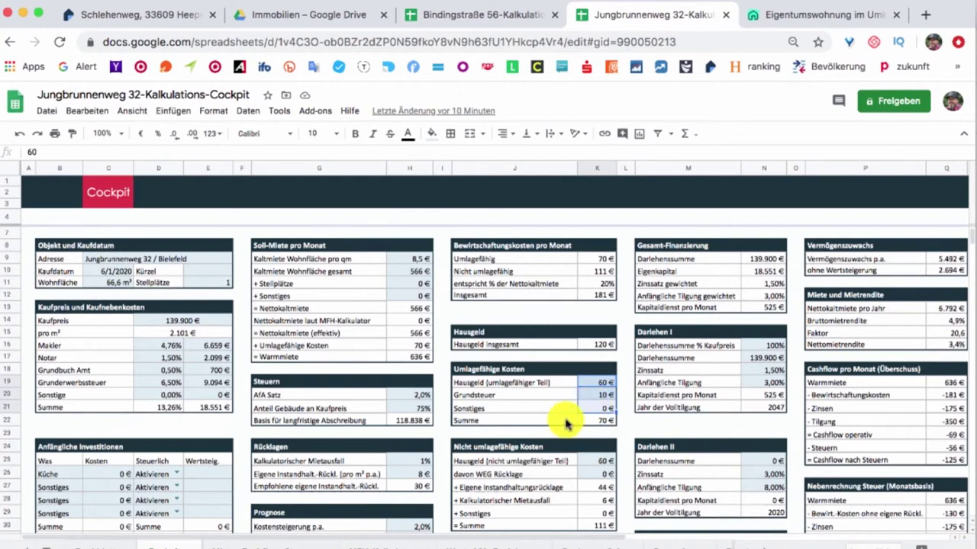
{"action": "left_click", "coordinate": [626, 386]}
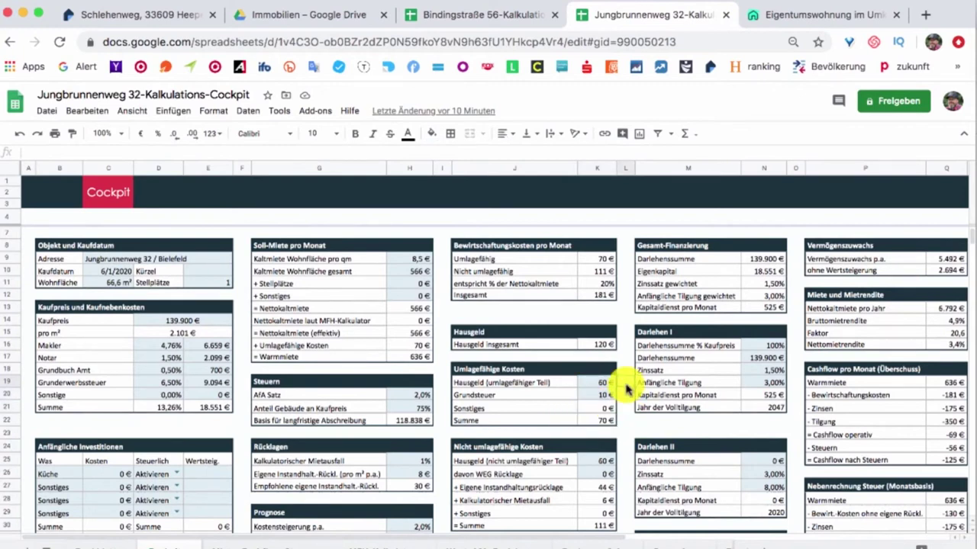
{"action": "scroll", "coordinate": [626, 389], "scroll_direction": "up", "scroll_amount": 1}
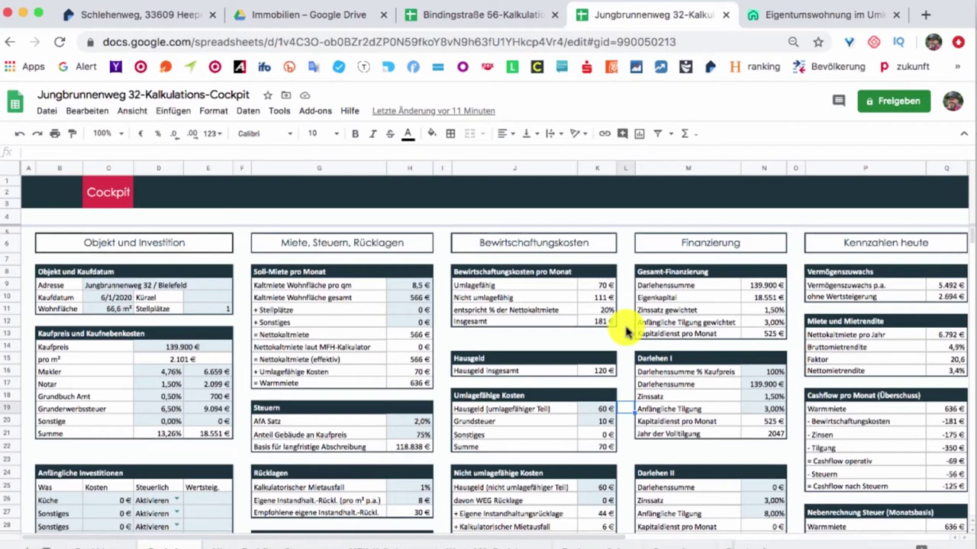
{"action": "left_click", "coordinate": [592, 373]}
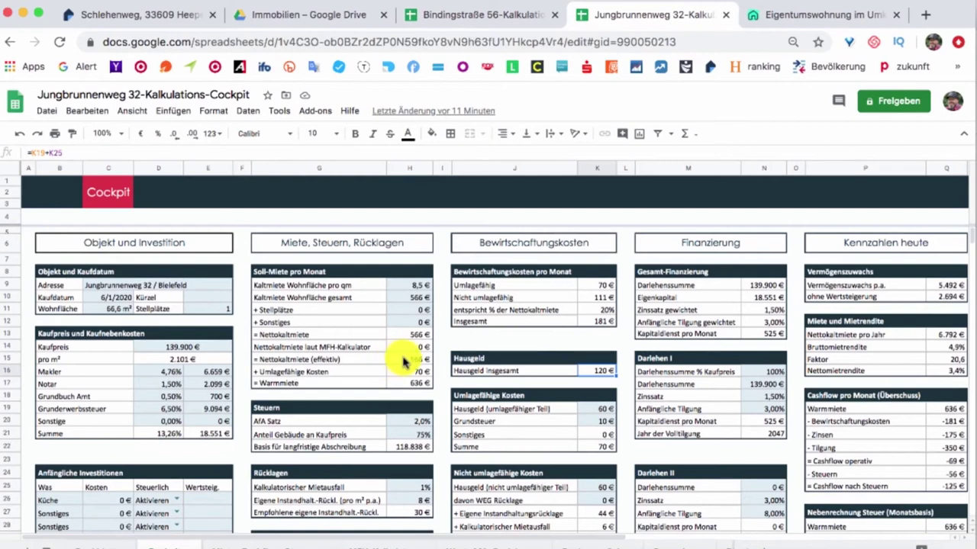
{"action": "left_click", "coordinate": [402, 386]}
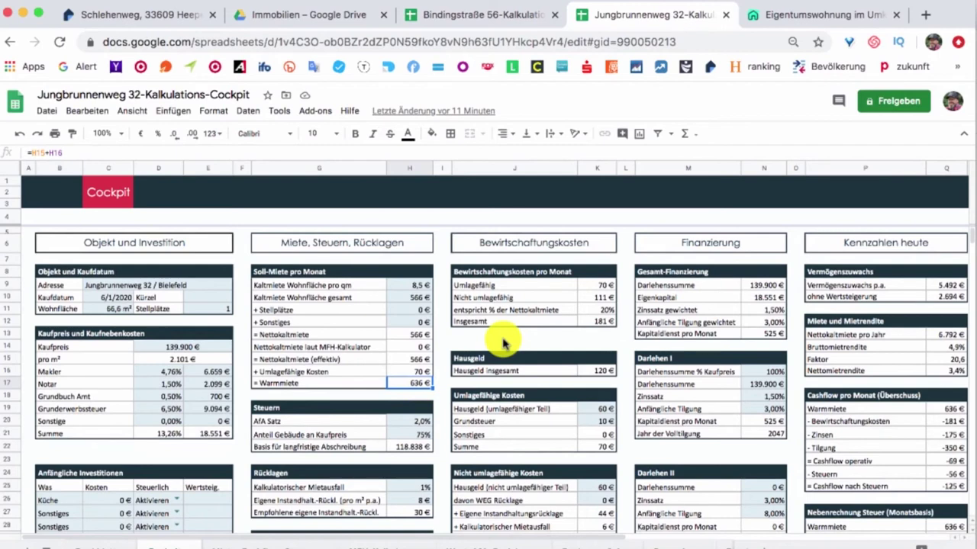
Examine the Finanzierung section, including the formula for the total Darlehenssumme and the individual loan blocks.
{"action": "scroll", "coordinate": [503, 344], "scroll_direction": "right", "scroll_amount": 5}
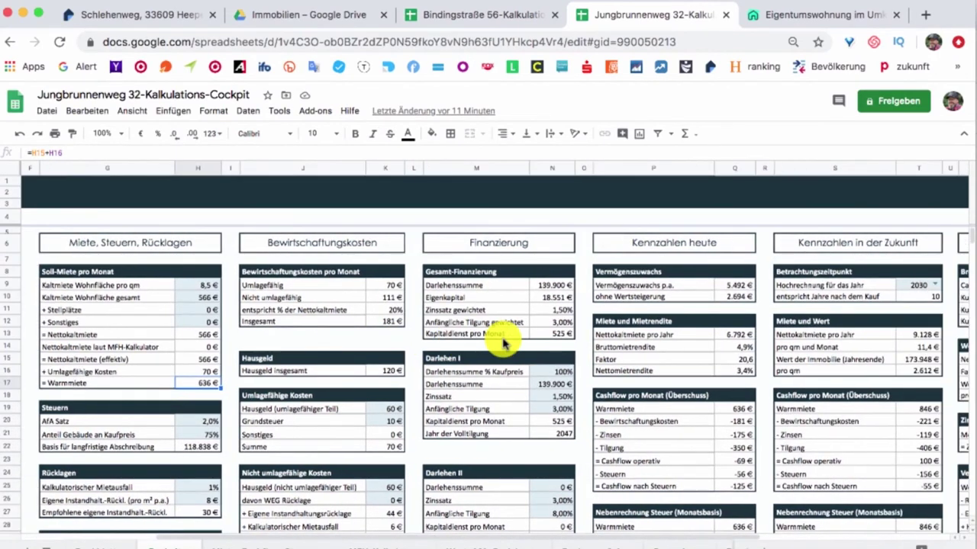
{"action": "left_click", "coordinate": [478, 244]}
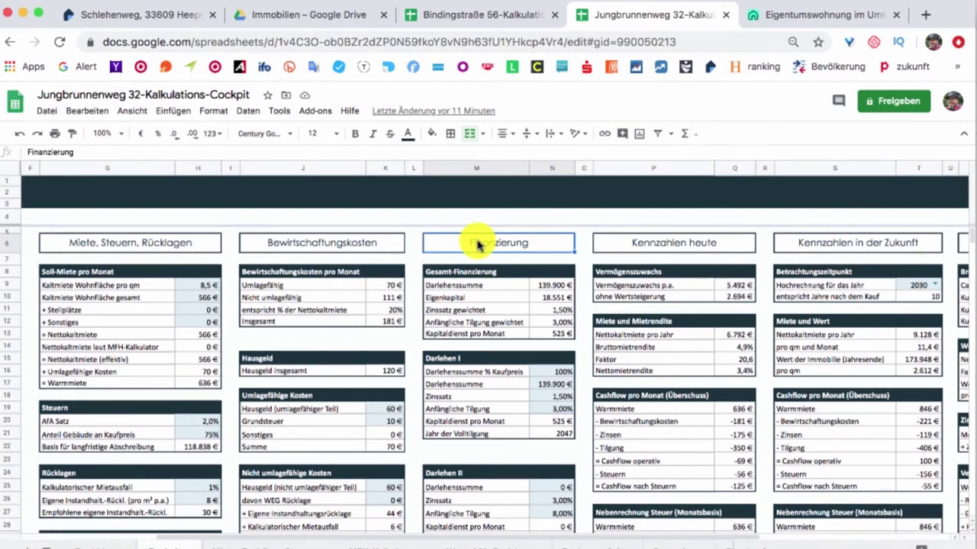
{"action": "left_click", "coordinate": [553, 286]}
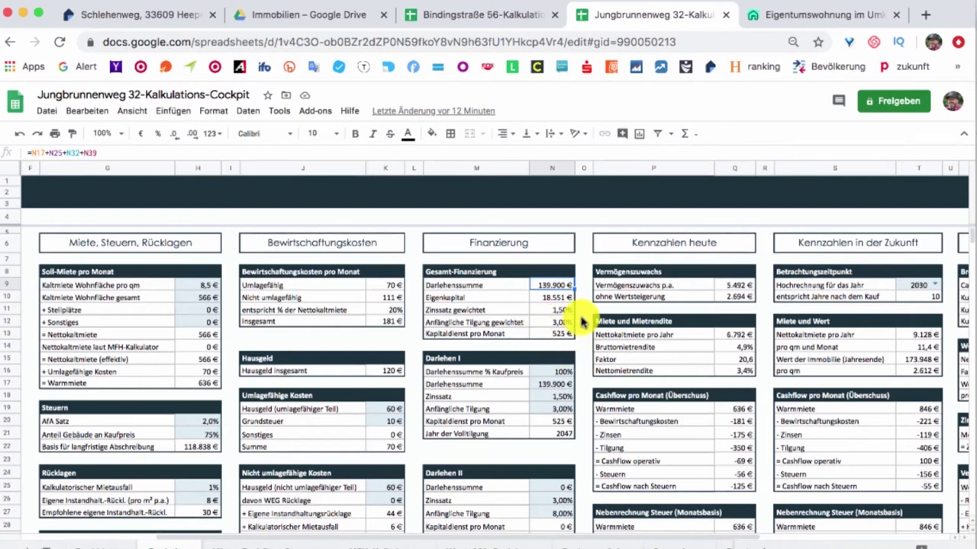
{"action": "scroll", "coordinate": [582, 322], "scroll_direction": "down", "scroll_amount": 1}
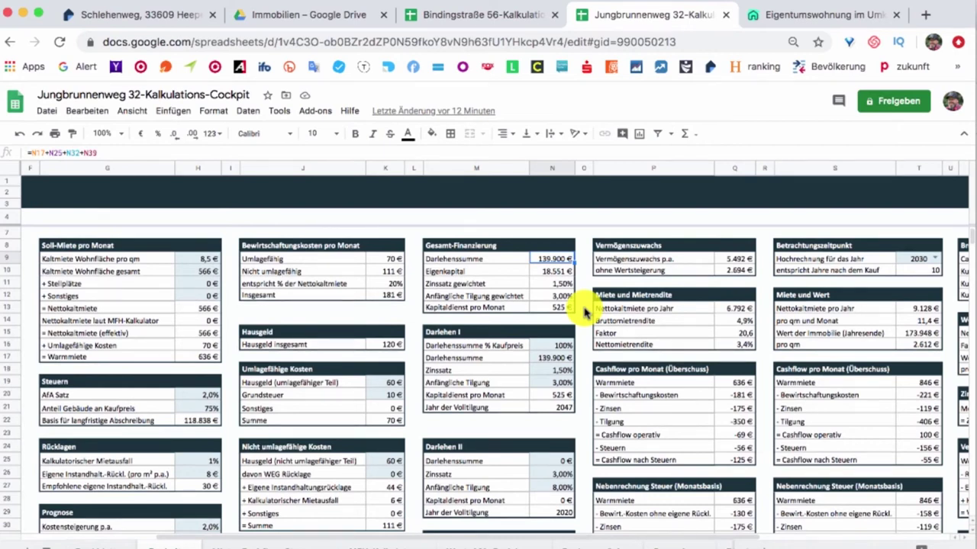
Examine the Kapitaldienst pro Monat formula of Darlehen I and undo the last change to the sheet.
{"action": "left_click", "coordinate": [540, 396]}
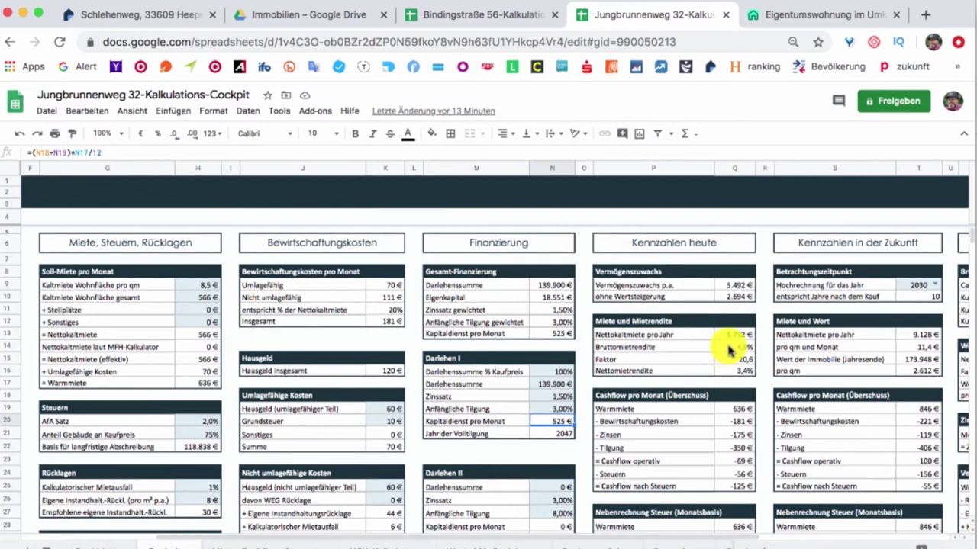
{"action": "key", "text": "ctrl+z"}
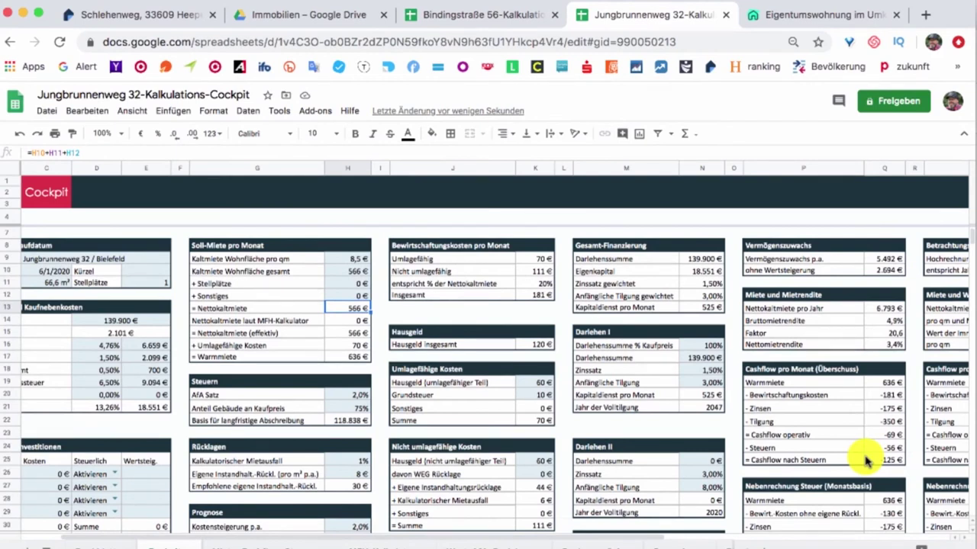
Set the additional monthly rent (Sonstiges) in the Soll-Miete pro Monat block to 50 €.
{"action": "scroll", "coordinate": [866, 460], "scroll_direction": "left", "scroll_amount": 1}
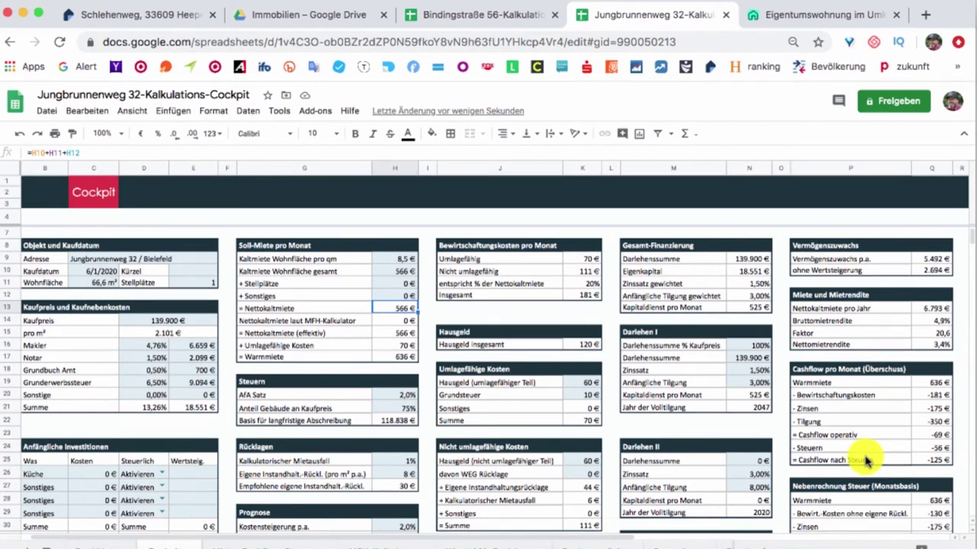
{"action": "left_click", "coordinate": [387, 296]}
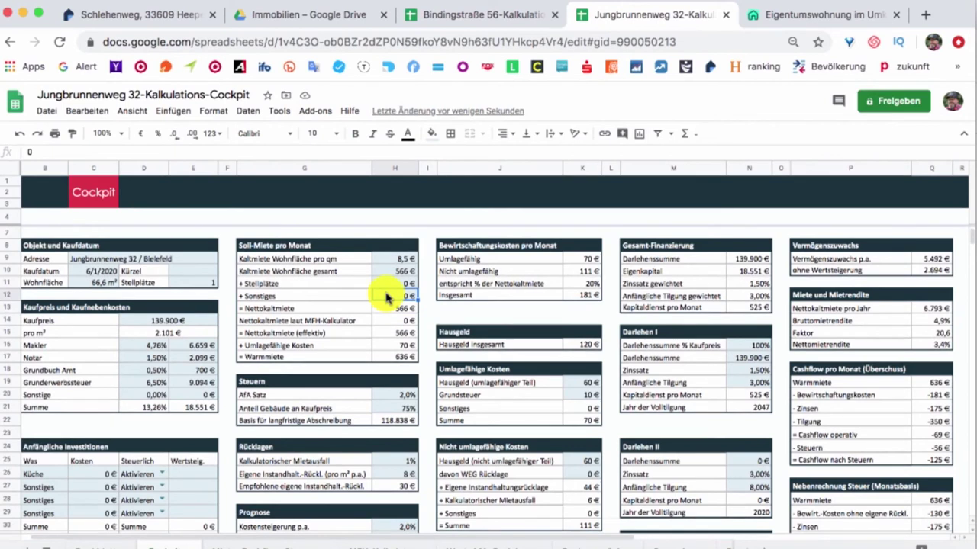
{"action": "left_click", "coordinate": [393, 299]}
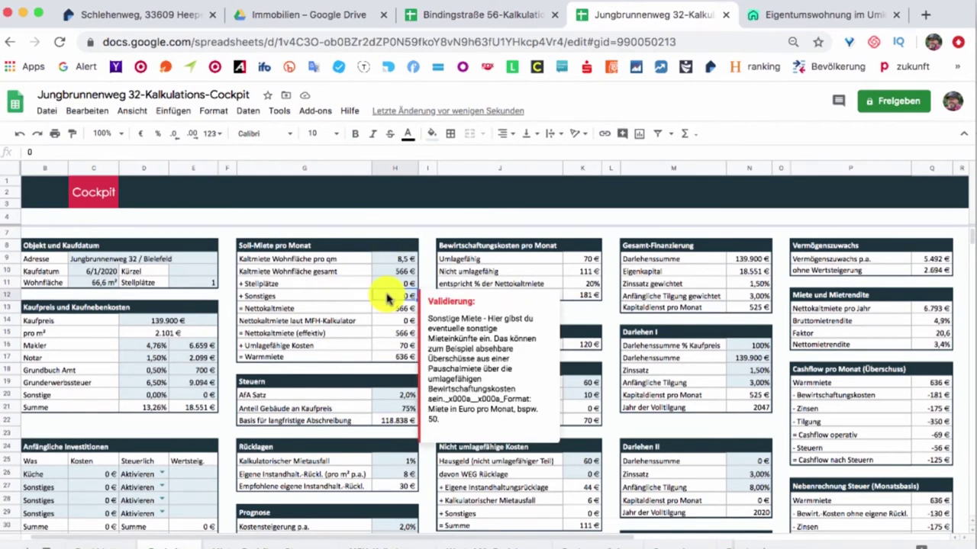
{"action": "type", "text": "50"}
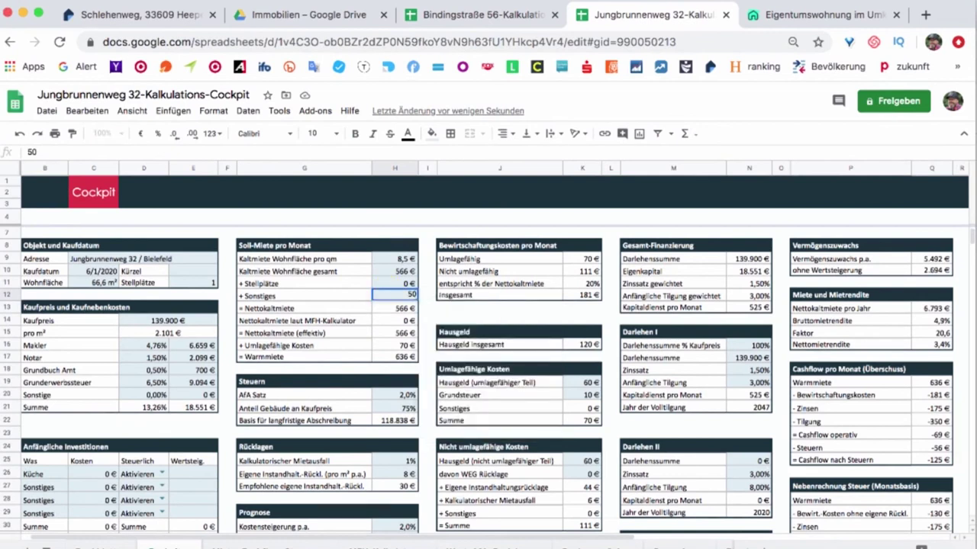
{"action": "key", "text": "Return"}
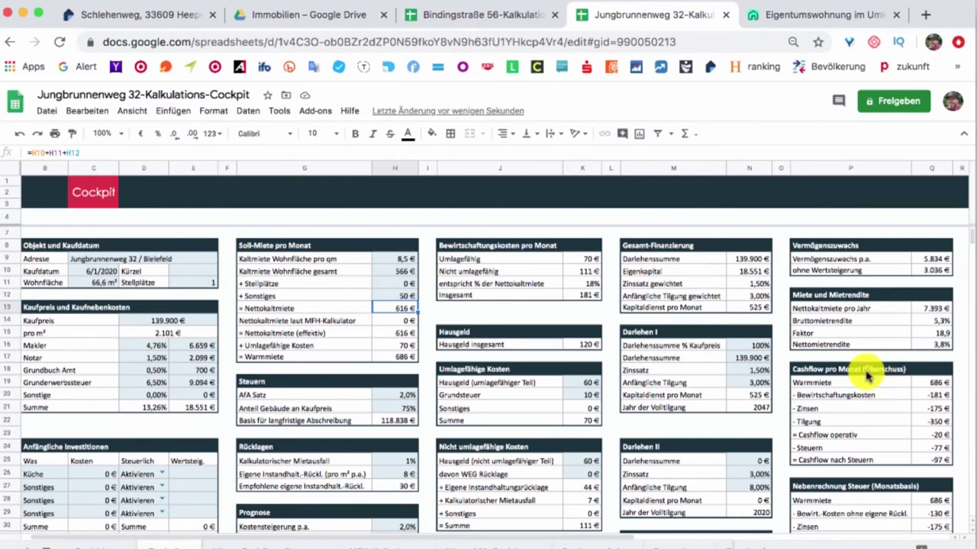
Set the Zinssatz of Darlehen I to 1% and its Anfängliche Tilgung to 2%.
{"action": "left_click", "coordinate": [738, 373]}
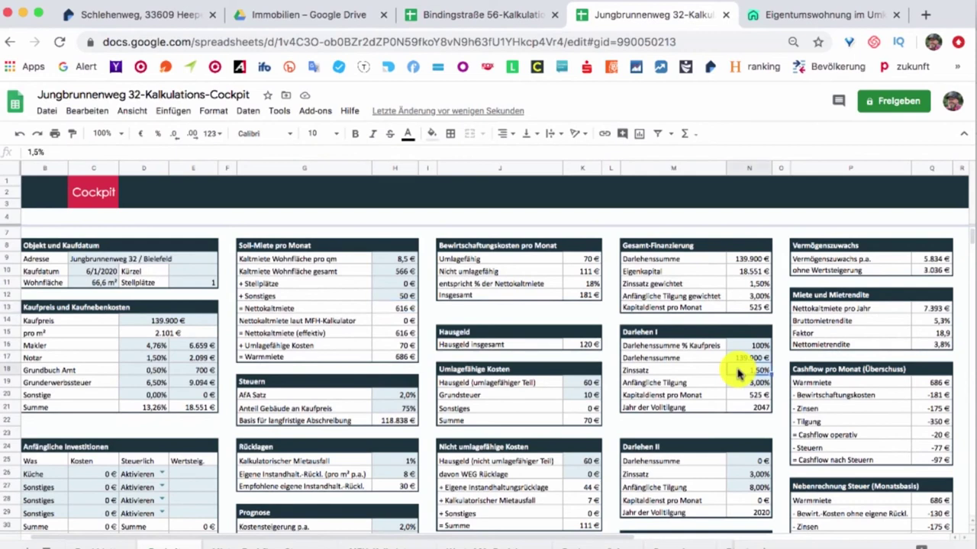
{"action": "type", "text": "1"}
{"action": "key", "text": "Return"}
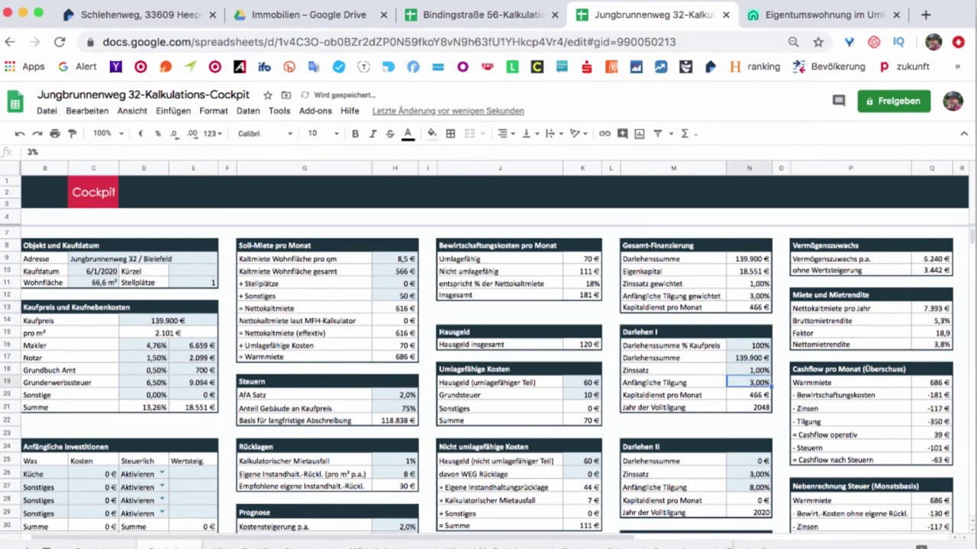
{"action": "type", "text": "2"}
{"action": "key", "text": "Return"}
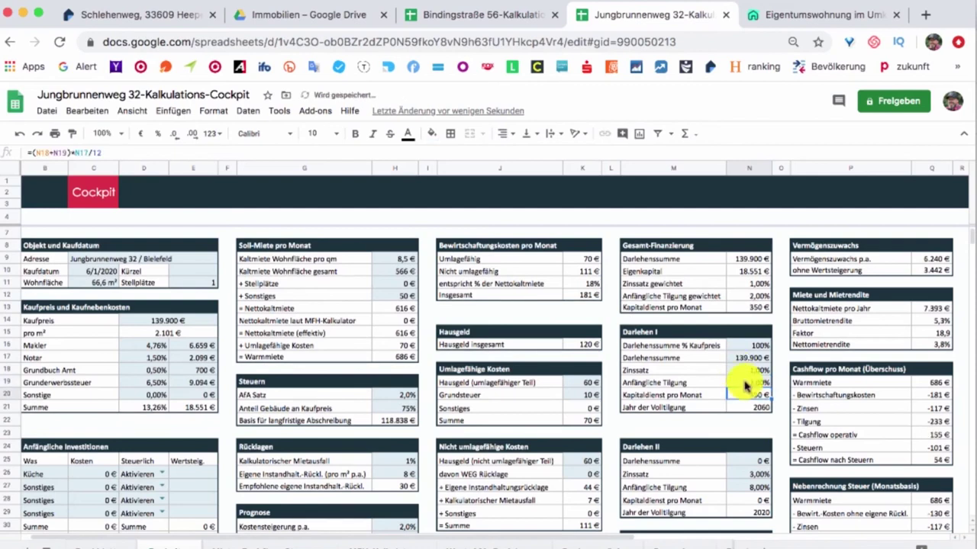